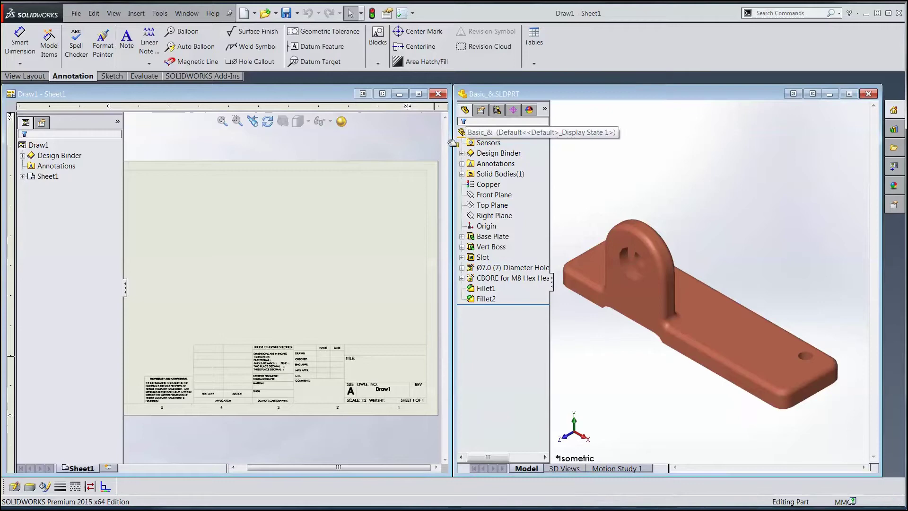
Place an isometric view of the Basic_& part on the Draw1 sheet at 1:2 and maximize the drawing
left_click_drag(468, 133, 246, 272)
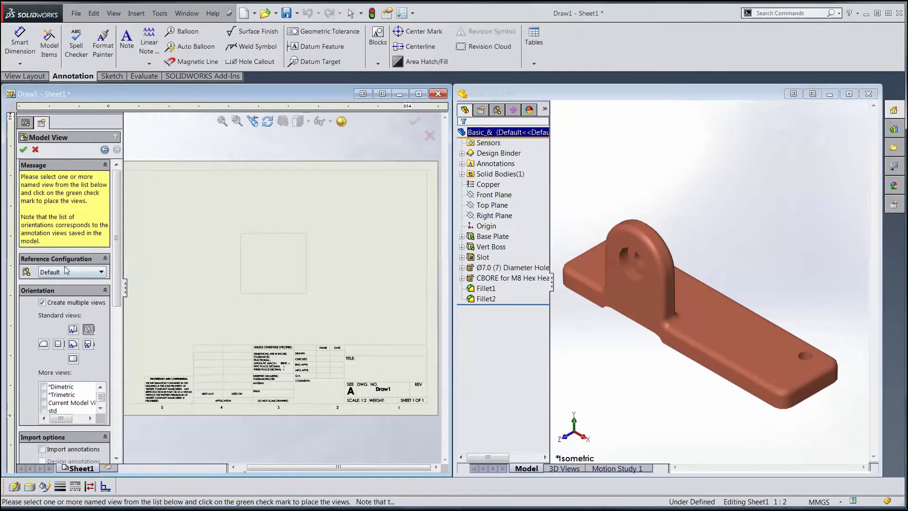
left_click(24, 150)
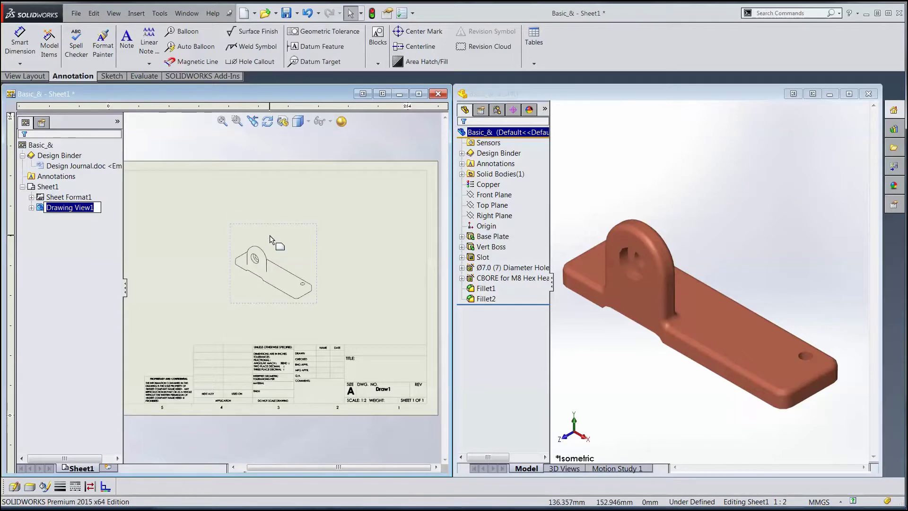
double_click(307, 95)
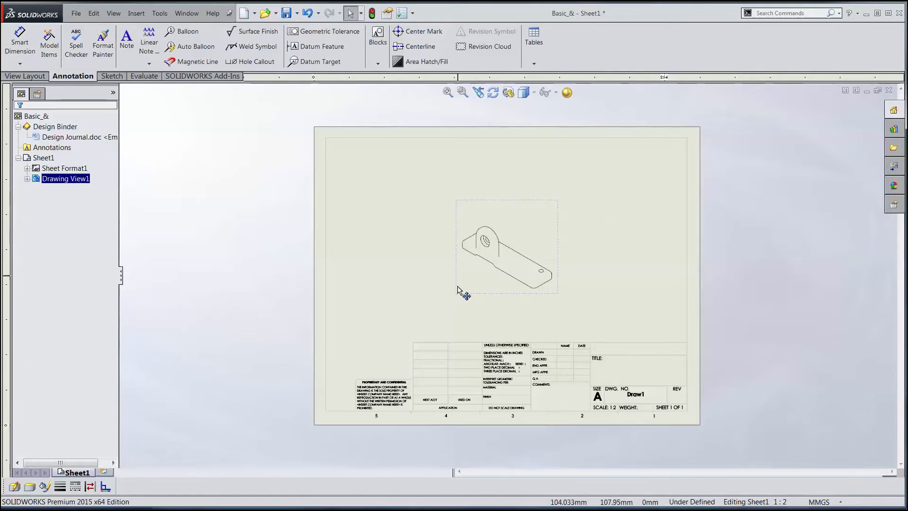
Switch the sheet into Edit Sheet Format mode and bring up the Annotation tools
right_click(611, 278)
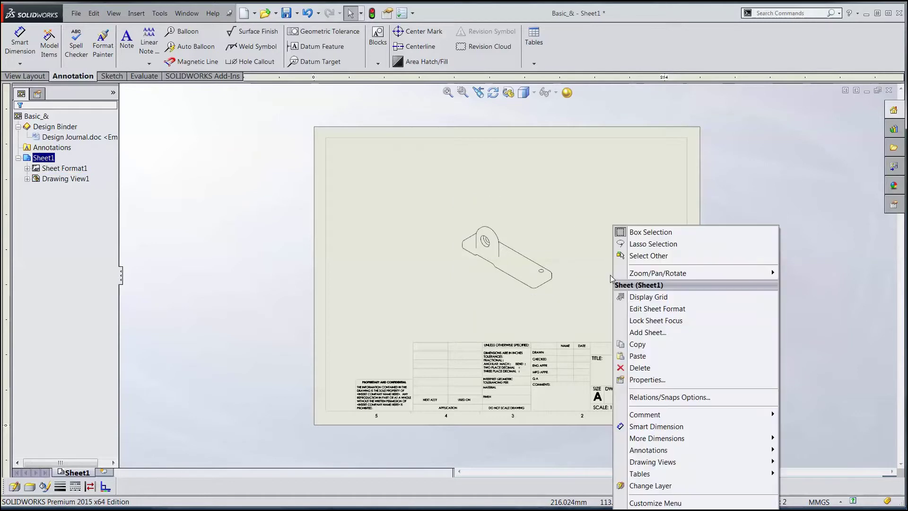
left_click(642, 310)
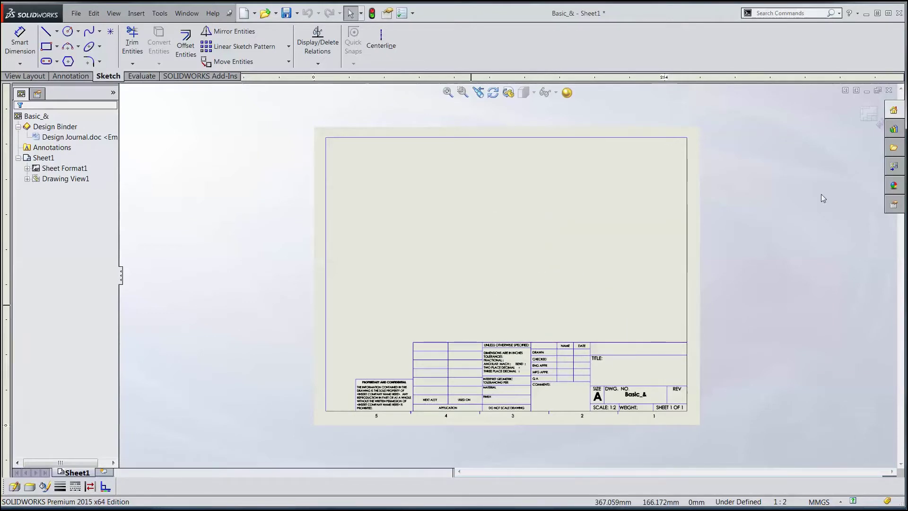
left_click(863, 118)
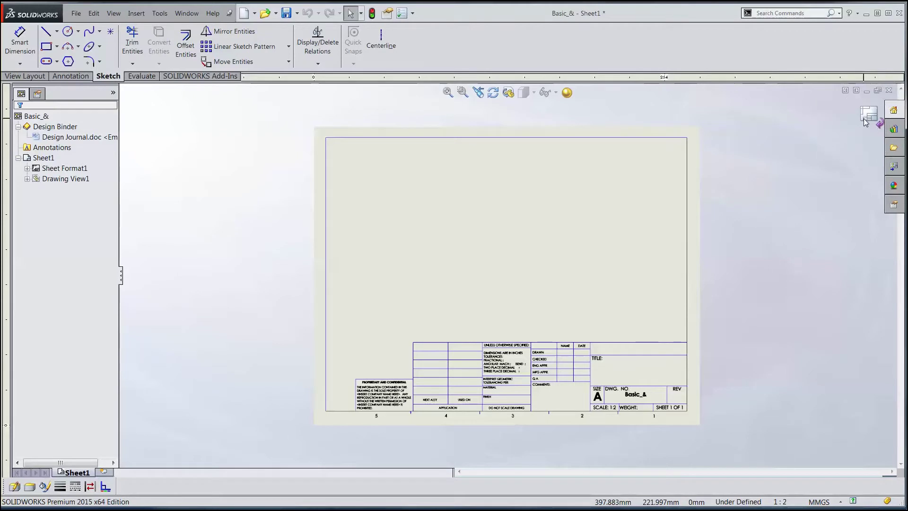
right_click(604, 204)
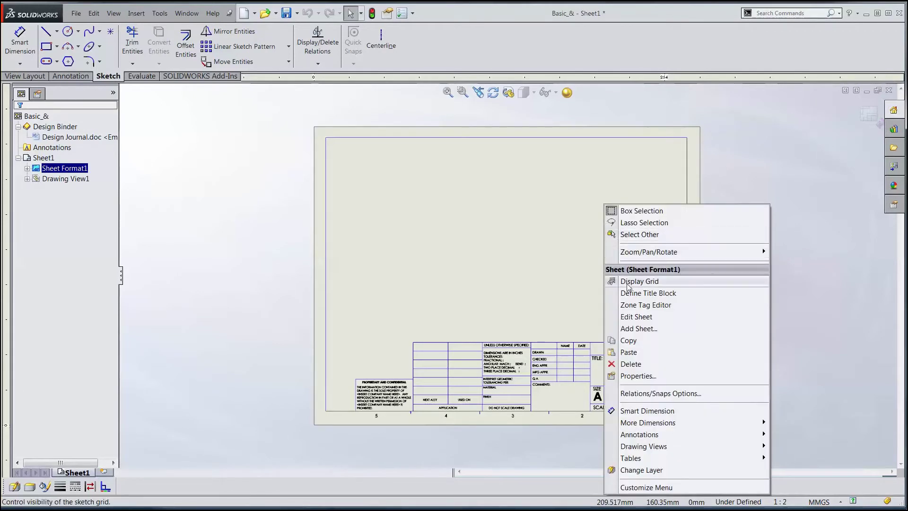
left_click(631, 321)
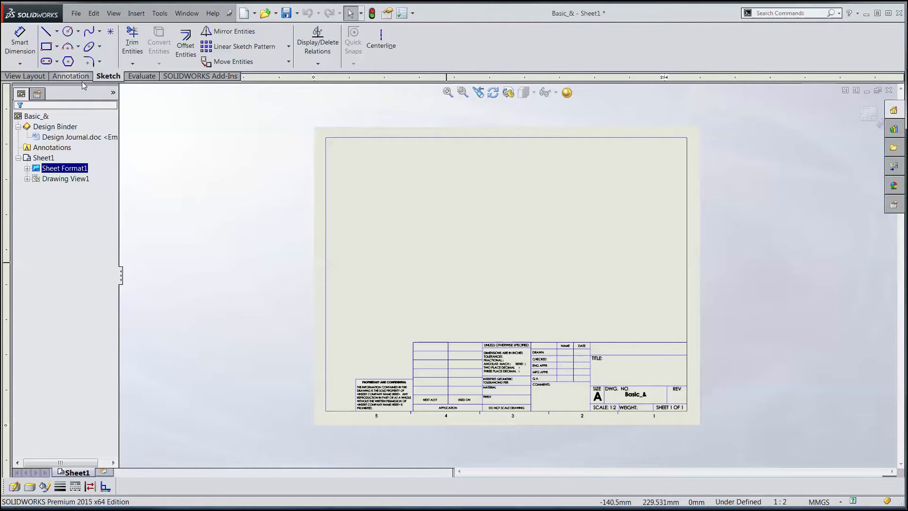
left_click(71, 76)
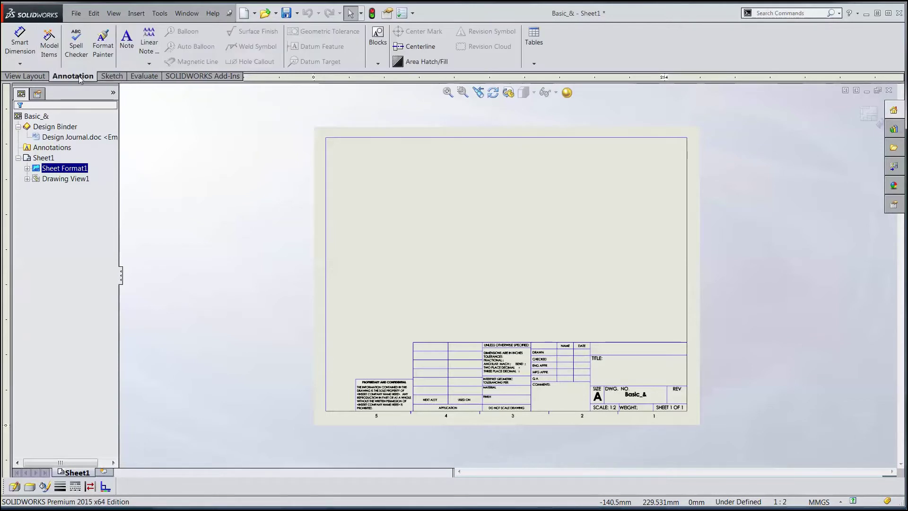
Place an empty Century Gothic 3.5mm note near the sheet centre, with the Formatting toolbar moved above the sheet
left_click(127, 38)
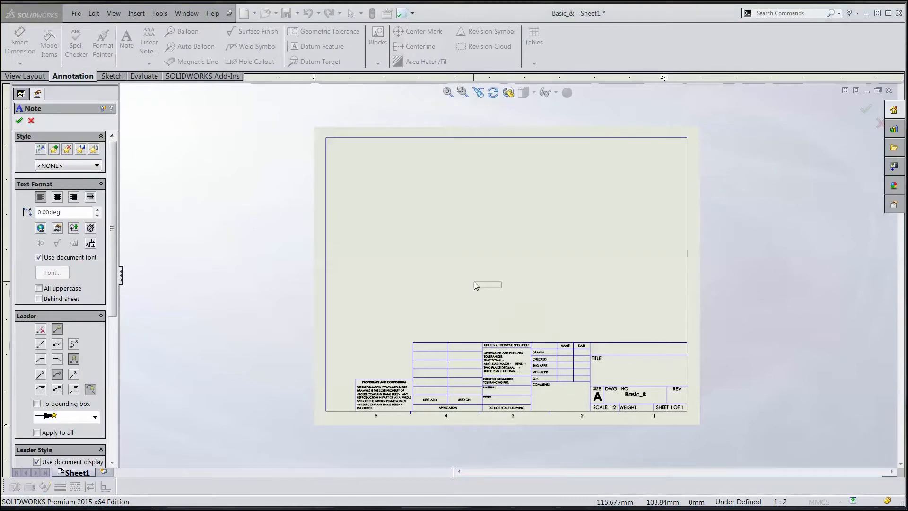
left_click(475, 282)
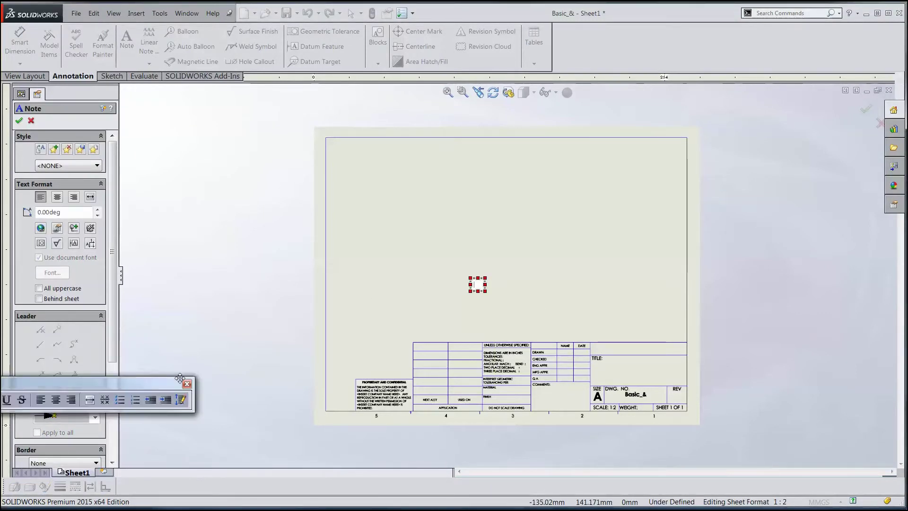
left_click_drag(24, 378, 524, 120)
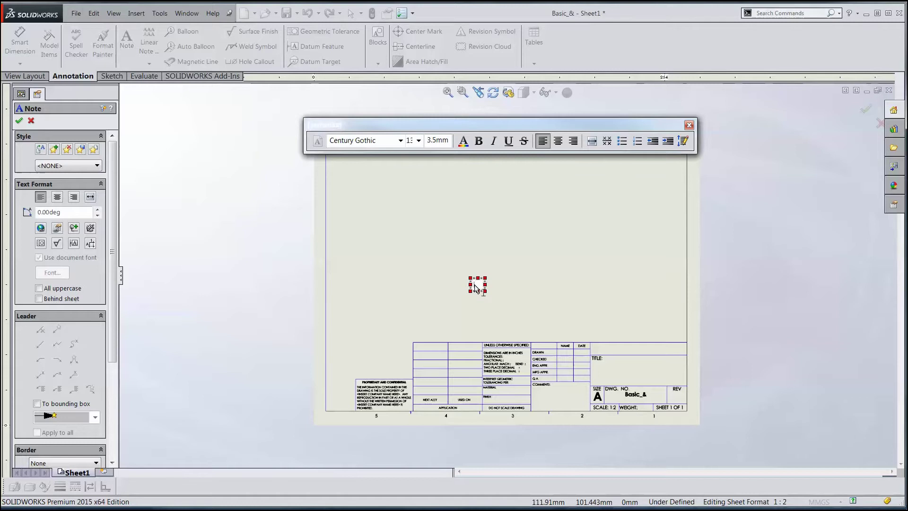
left_click(475, 285)
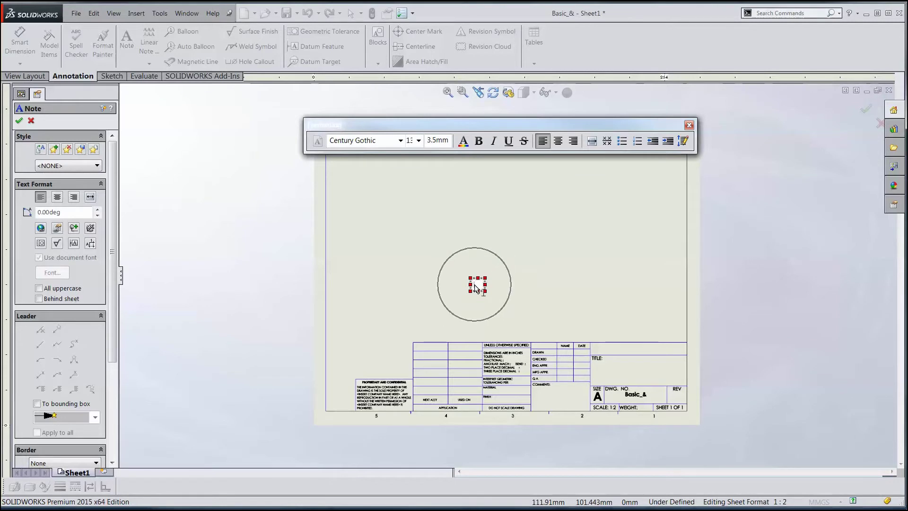
Link the note text to the SW-Folder Name property of the model in view
left_click(57, 229)
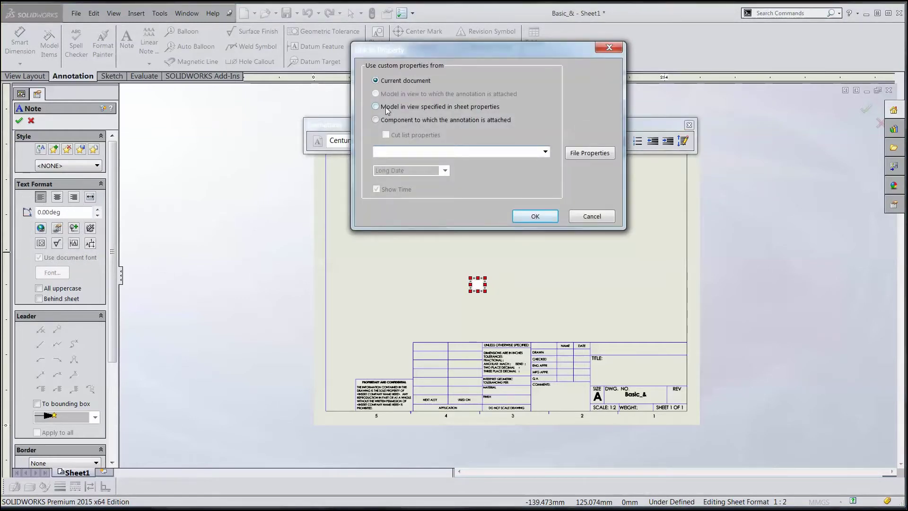
left_click(377, 106)
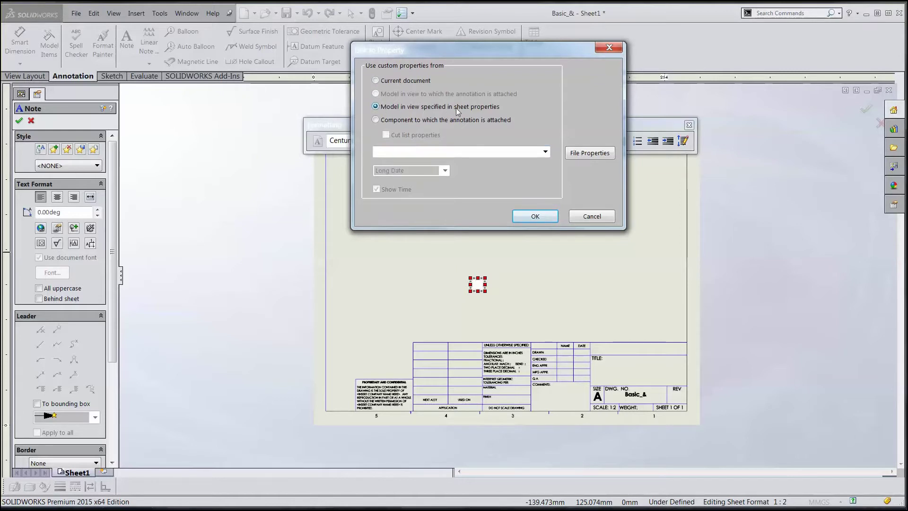
left_click(545, 152)
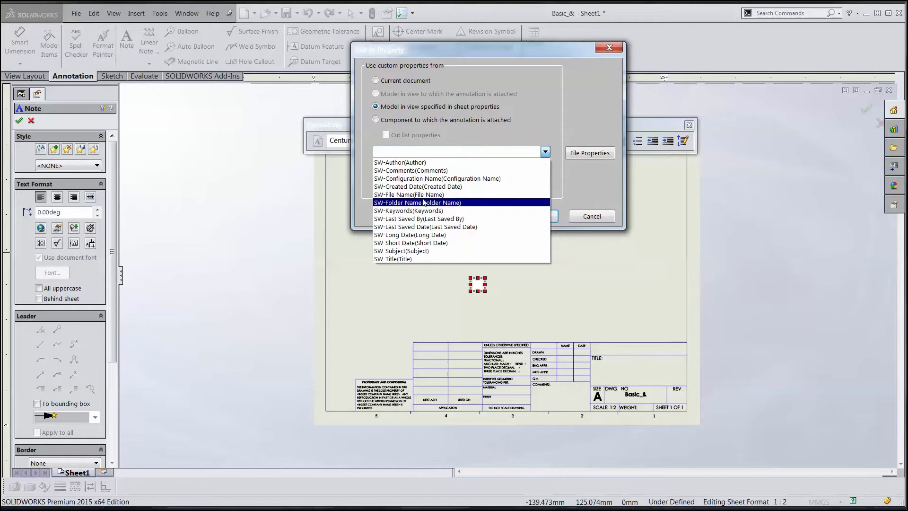
left_click(423, 203)
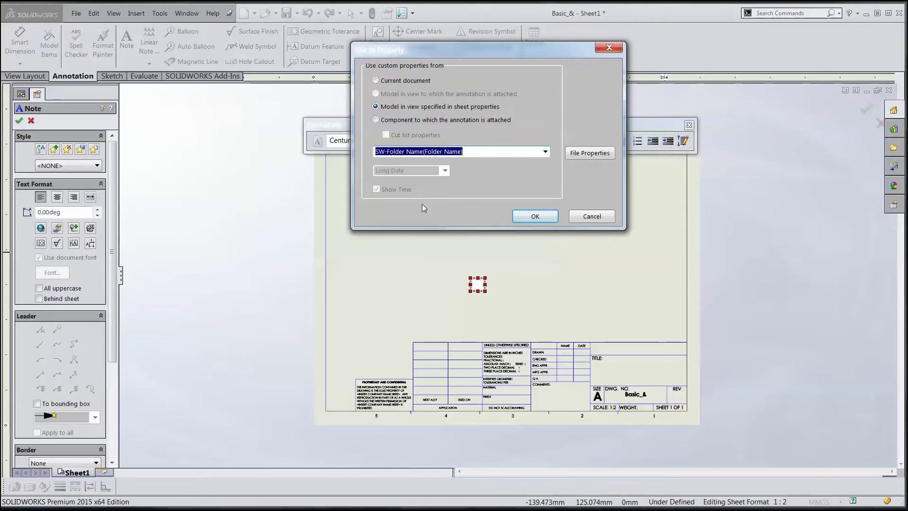
left_click(528, 214)
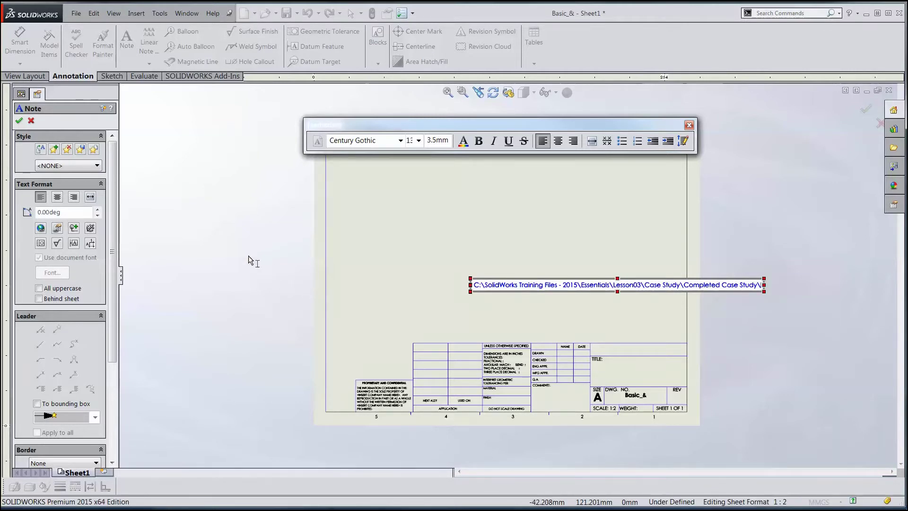
Enter a 90 degree angle for the path note and acknowledge the font warning
left_click(74, 213)
type("9")
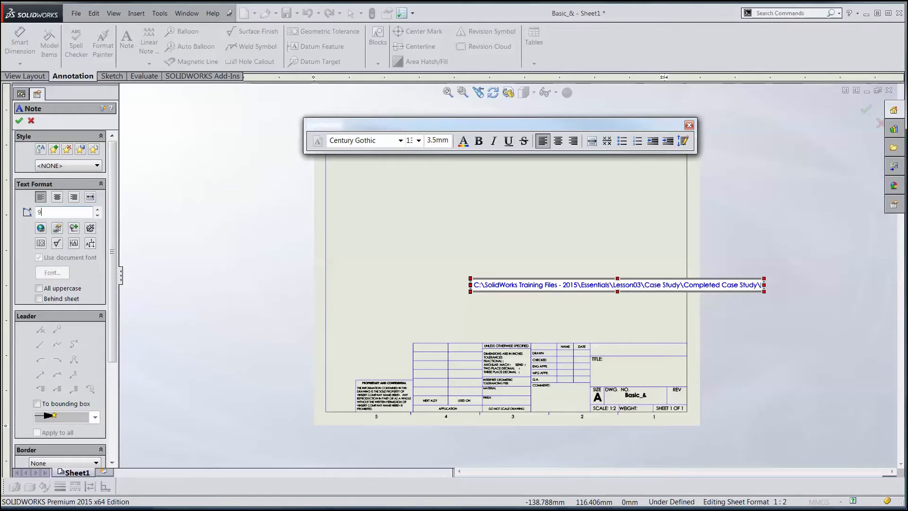
type("0")
key("Return")
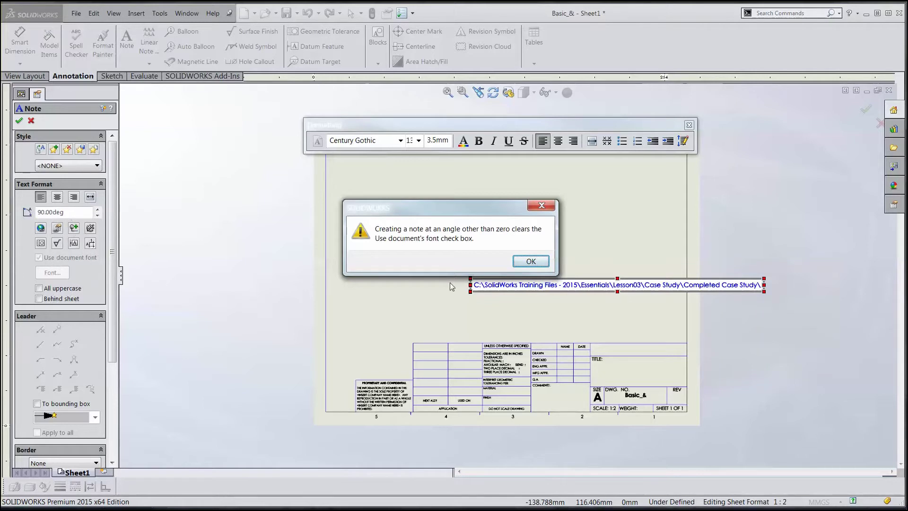
left_click(530, 261)
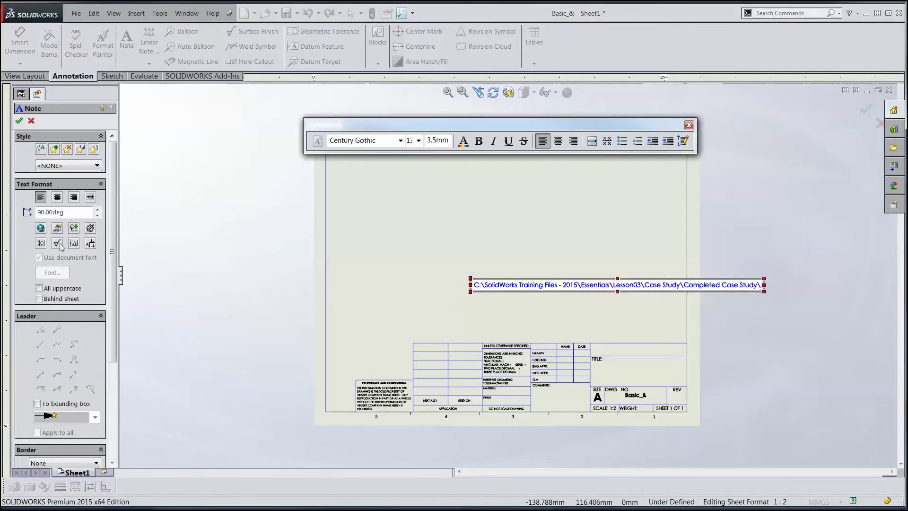
left_click(193, 265)
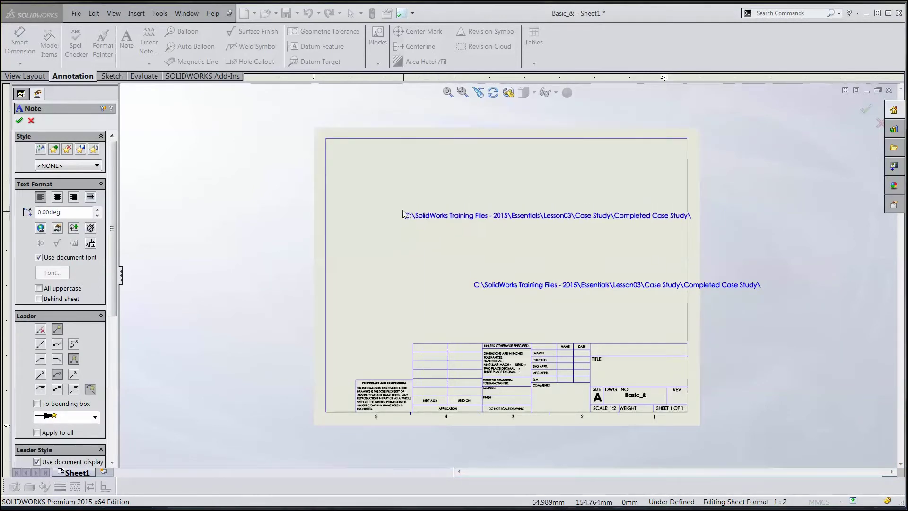
key("Escape")
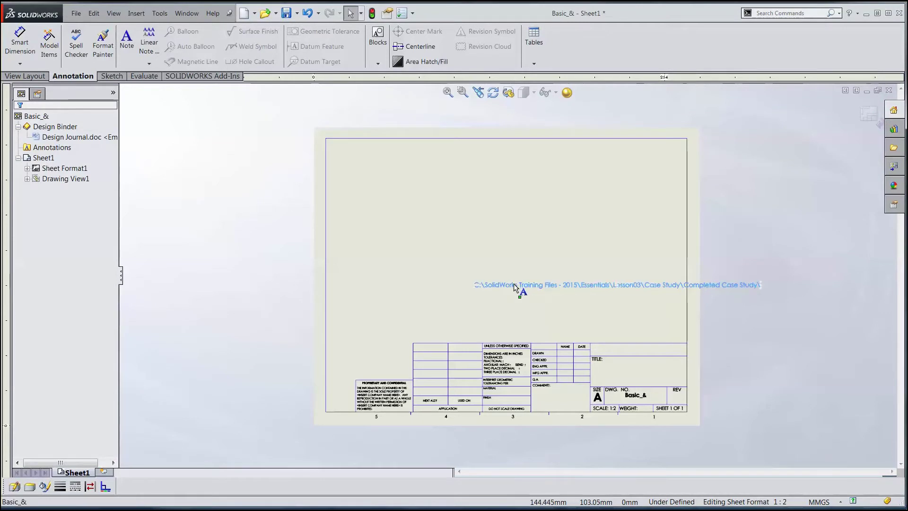
Move the path note up and left, then re-apply the 90 degree angle
left_click_drag(513, 285, 420, 261)
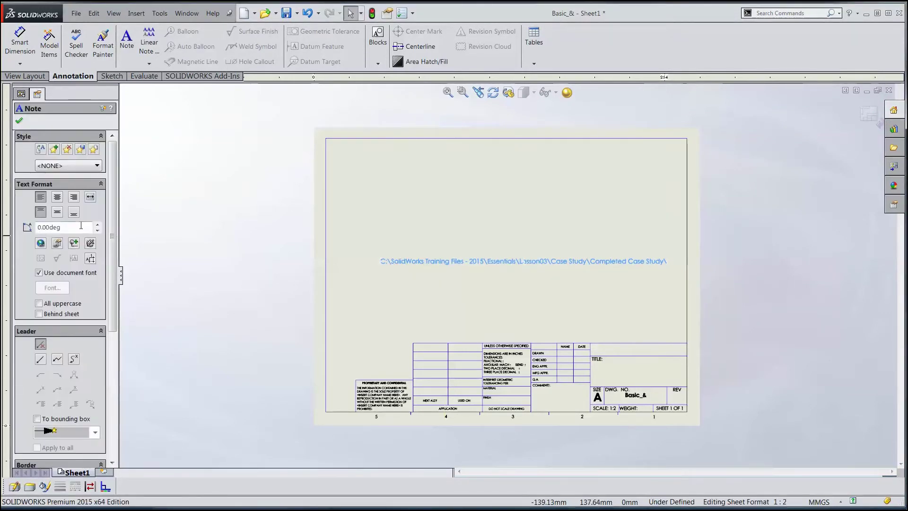
type("90")
key("Return")
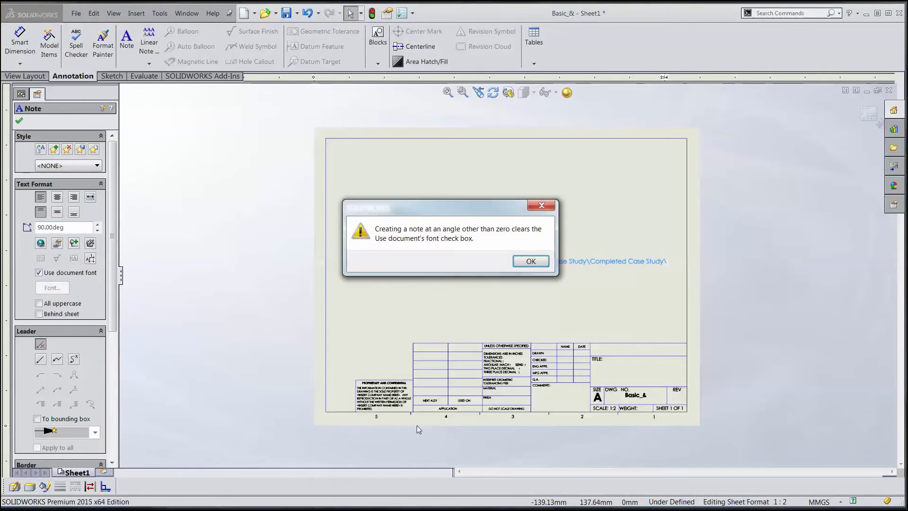
left_click(530, 261)
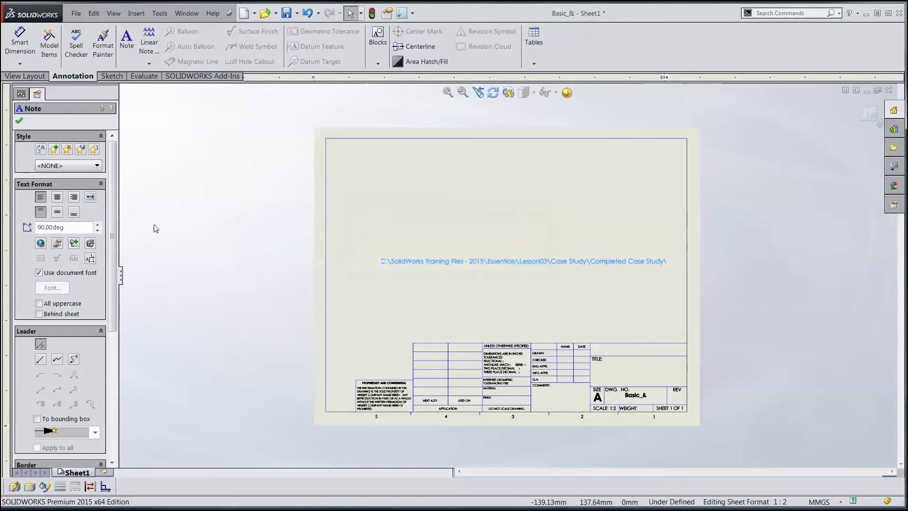
Turn off Use document font so the note stands at 90 degrees, and drag it to the right margin
left_click(39, 273)
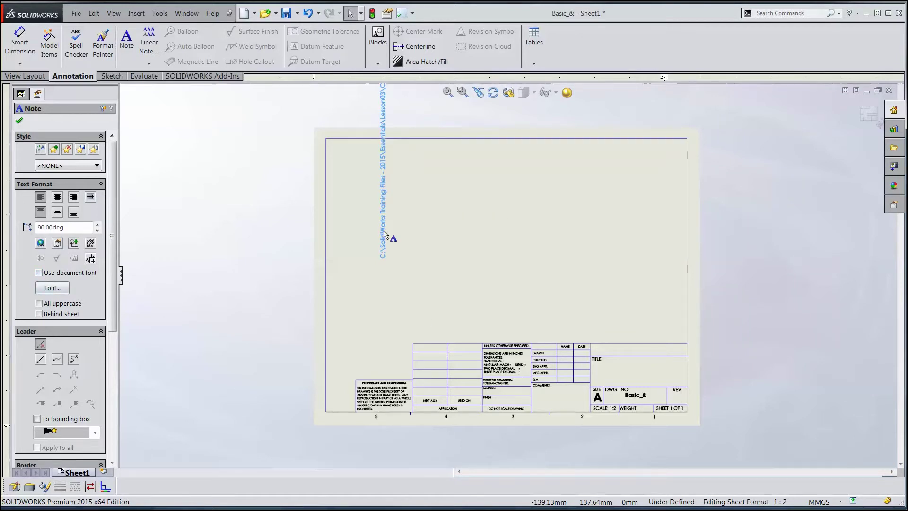
left_click_drag(386, 242, 694, 401)
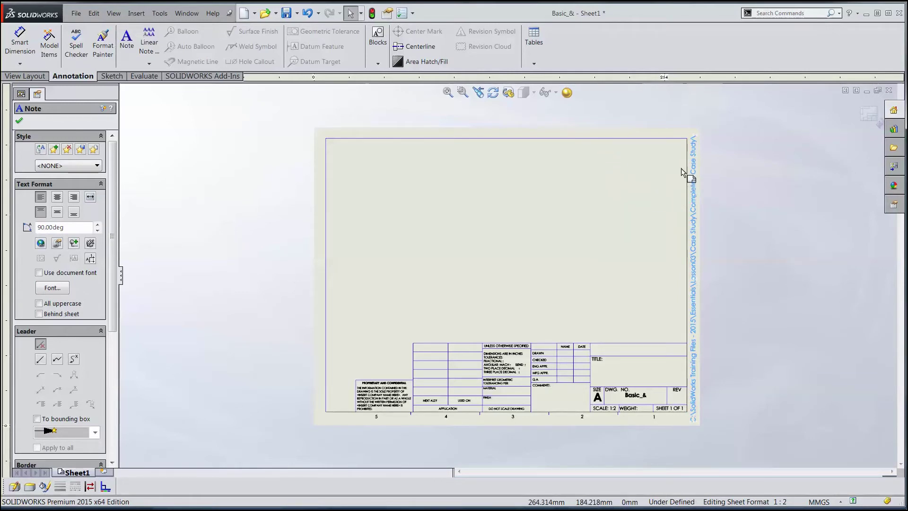
Close the note and delete Drawing View1 from the sheet
left_click(868, 116)
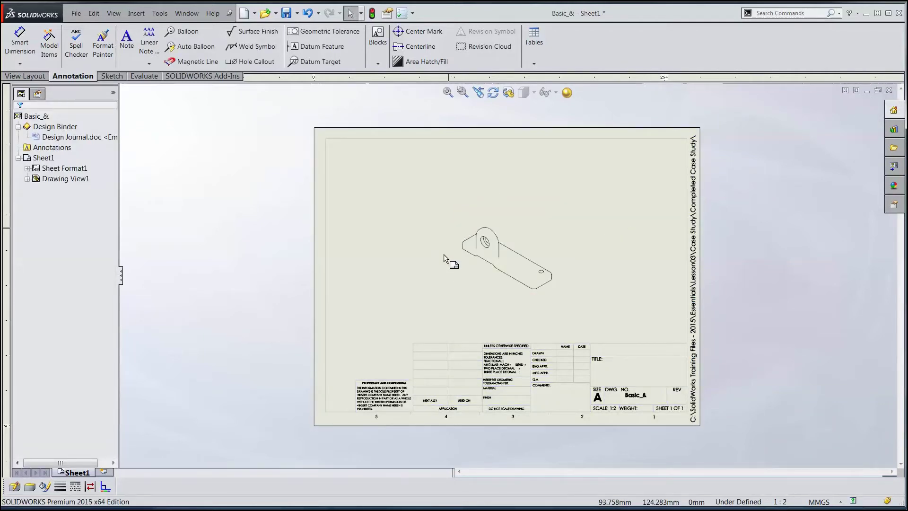
left_click(473, 280)
key("Delete")
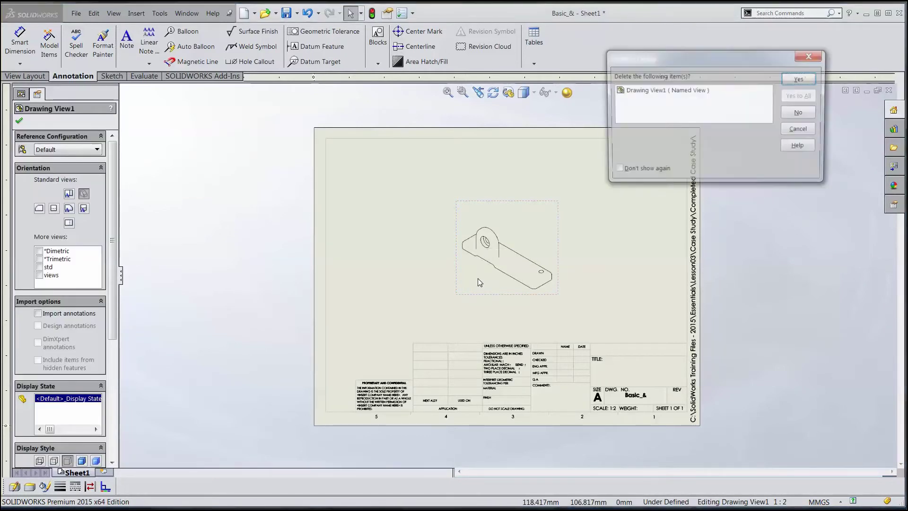
left_click(789, 81)
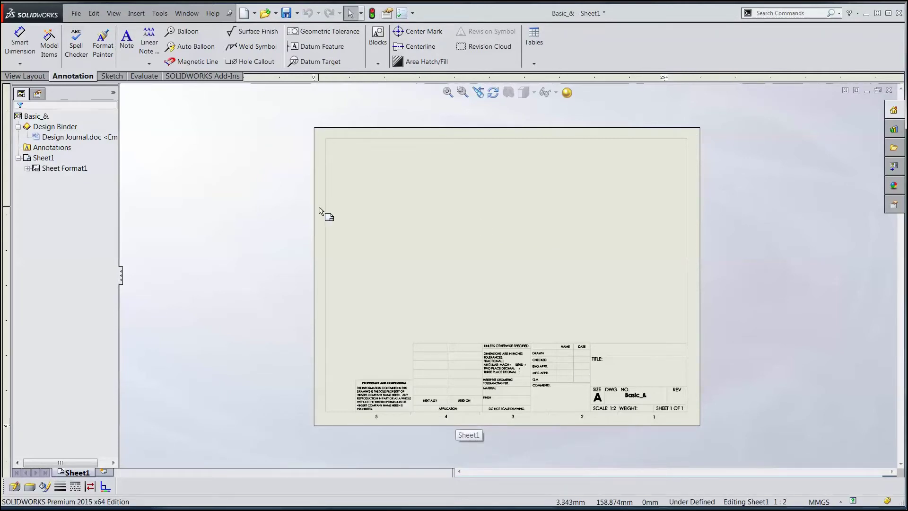
Save the sheet format as 'File path - a - landscape.slddrt'
left_click(80, 15)
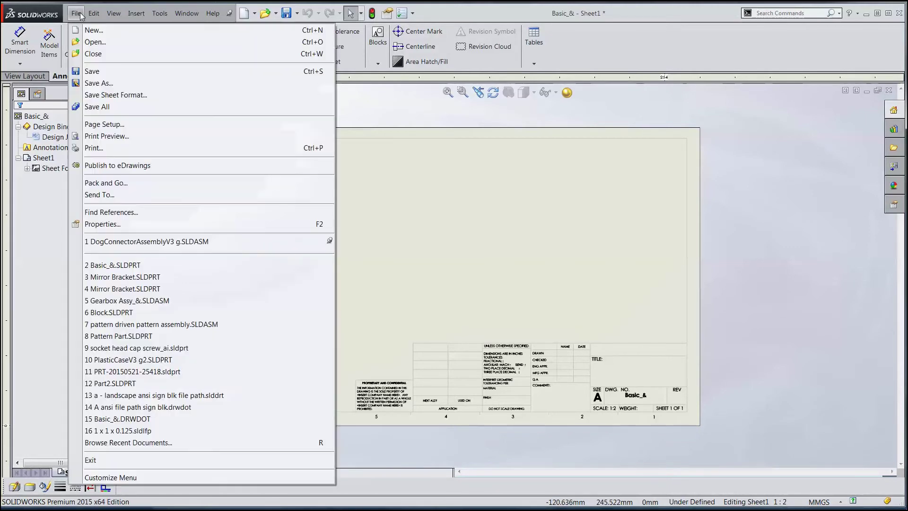
left_click(108, 95)
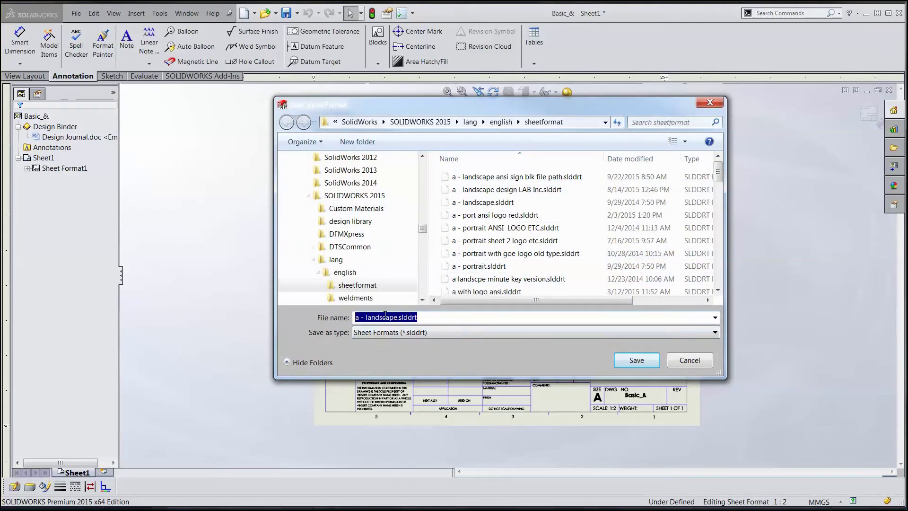
left_click(355, 318)
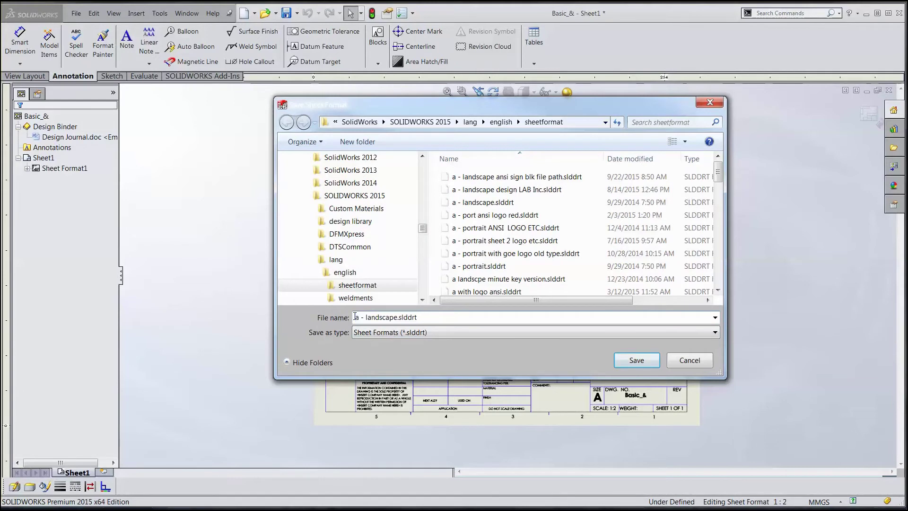
type("File path -")
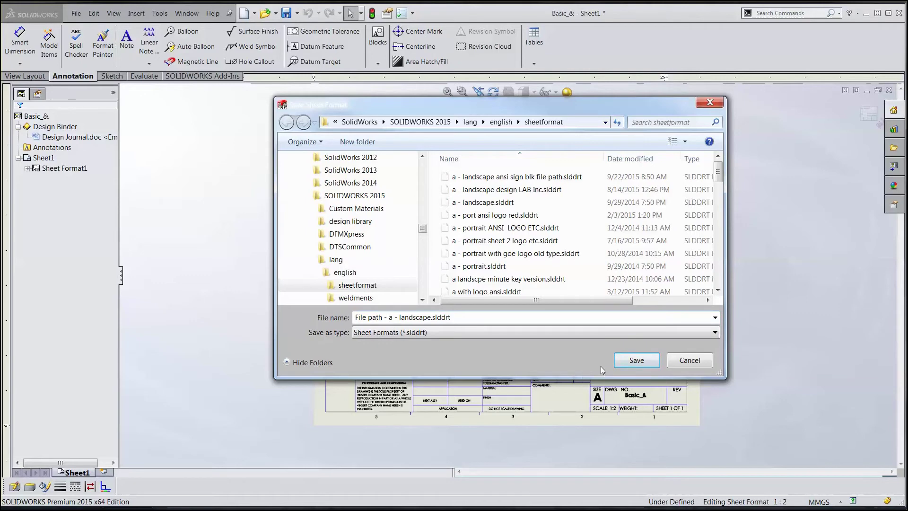
left_click(638, 360)
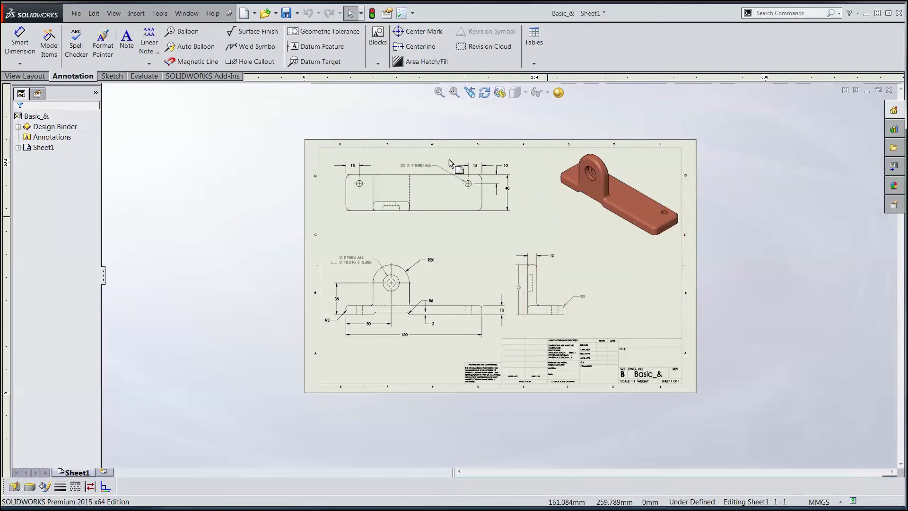
Apply the 'File path - a - landscape' sheet format through Sheet Properties
right_click(609, 265)
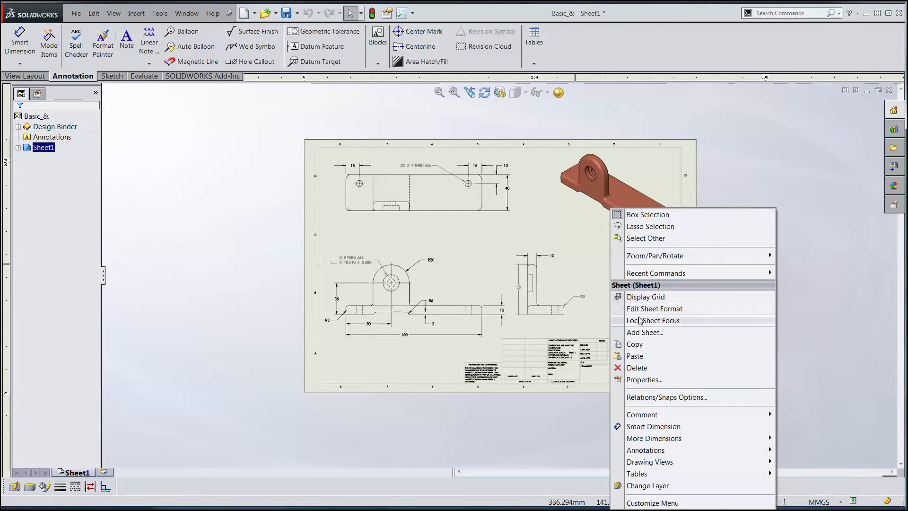
left_click(643, 380)
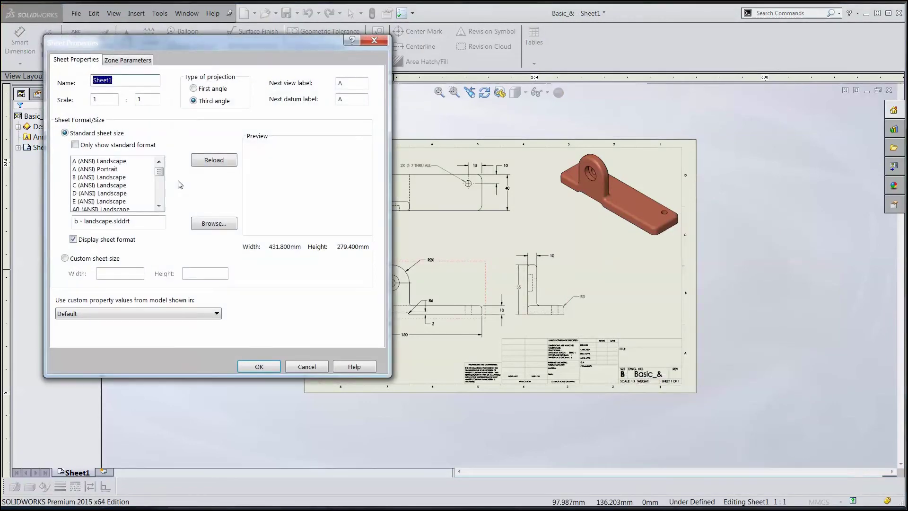
scroll(161, 195, "down", 2)
scroll(161, 194, "down", 3)
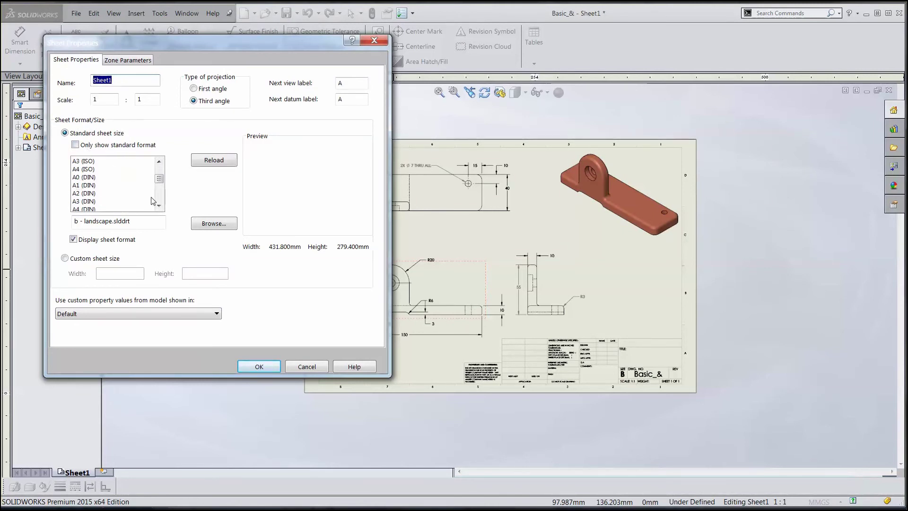
scroll(159, 202, "down", 2)
scroll(160, 202, "down", 5)
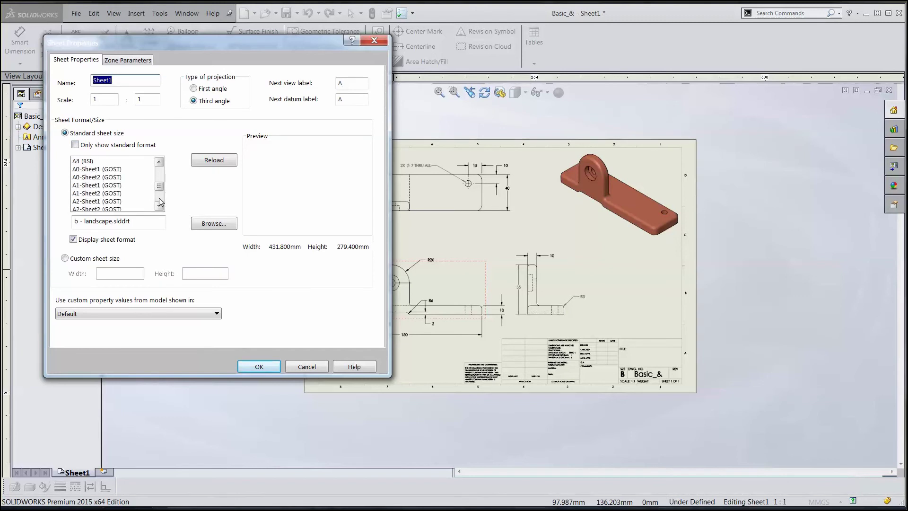
scroll(160, 204, "down", 5)
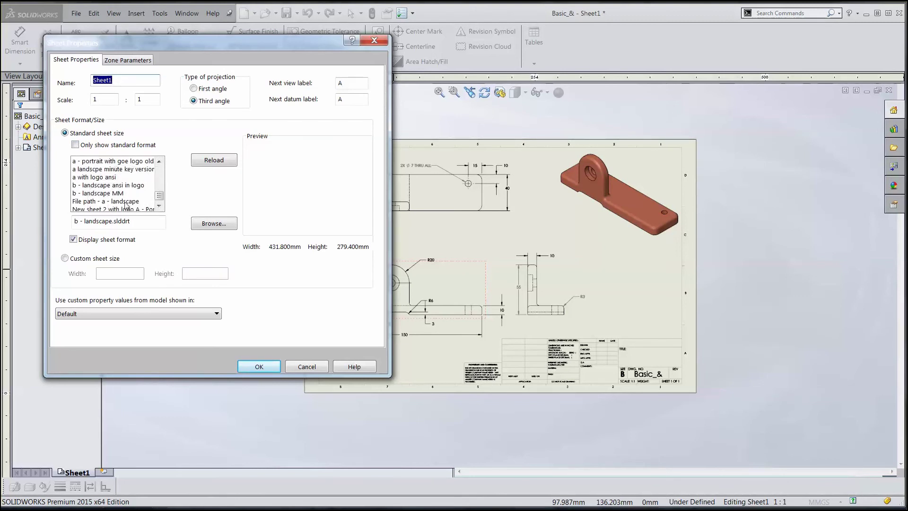
left_click(126, 202)
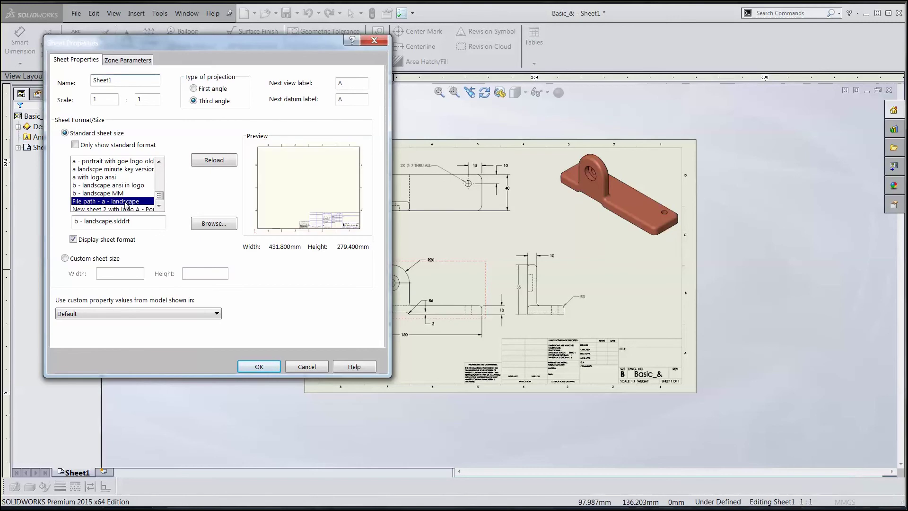
left_click(259, 367)
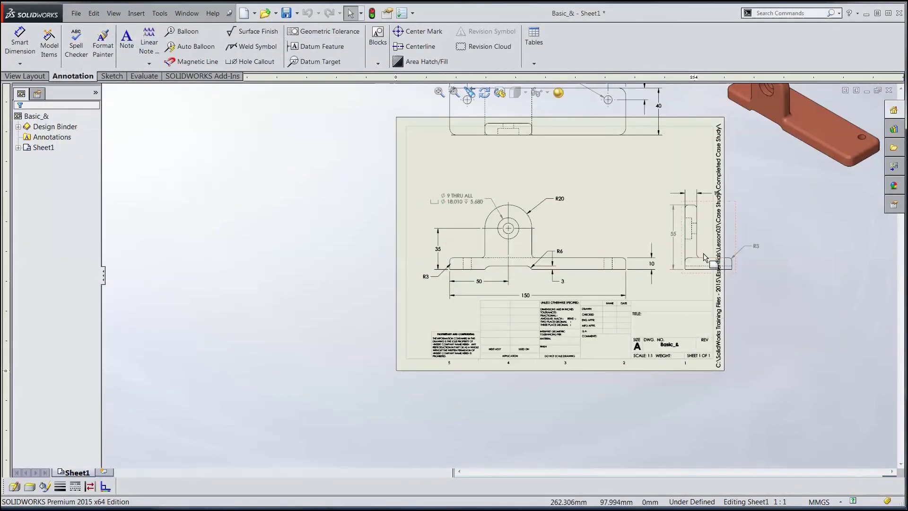
Set the sheet scale to 1:3 in Sheet Properties
right_click(424, 154)
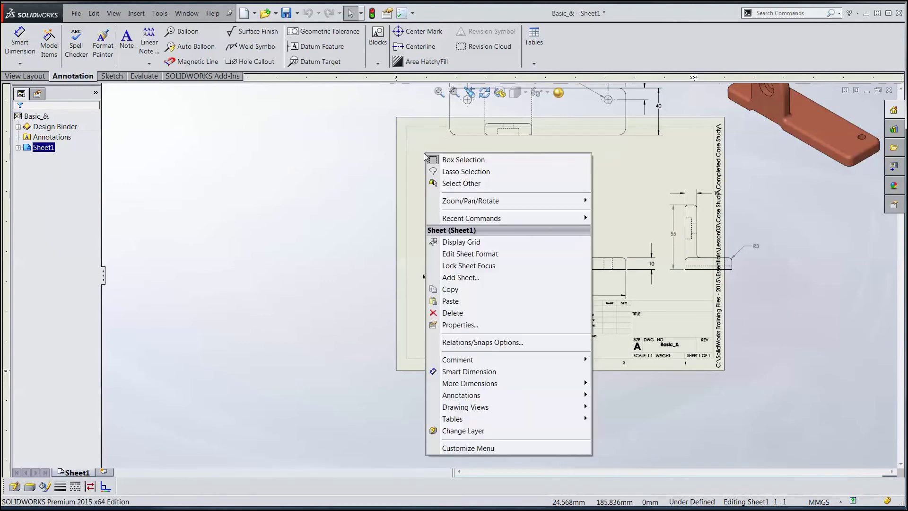
left_click(460, 325)
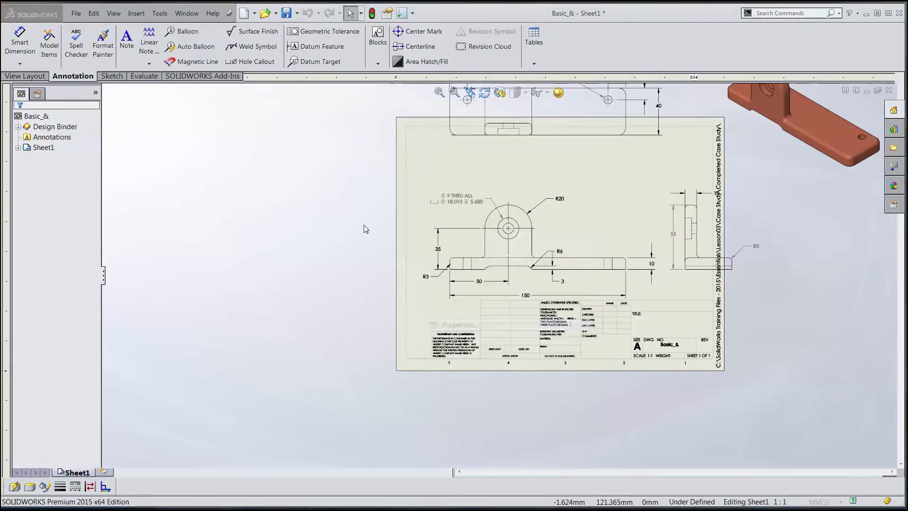
double_click(151, 99)
type("3")
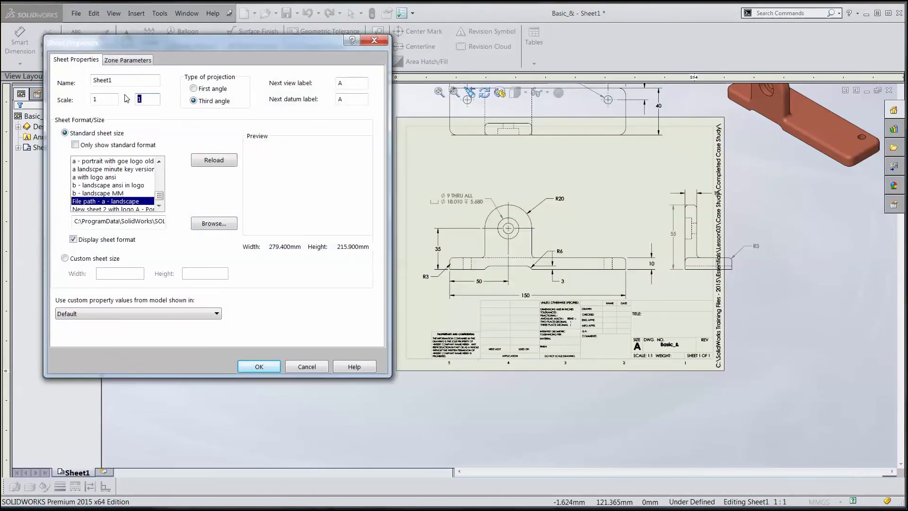
key("Return")
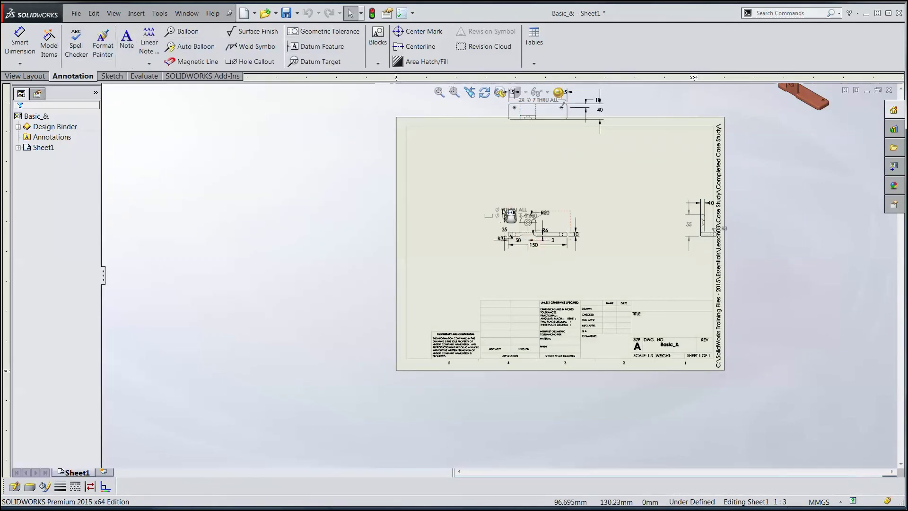
Reposition the front, top, right and isometric views inside the A-size sheet border
left_click_drag(564, 211, 561, 252)
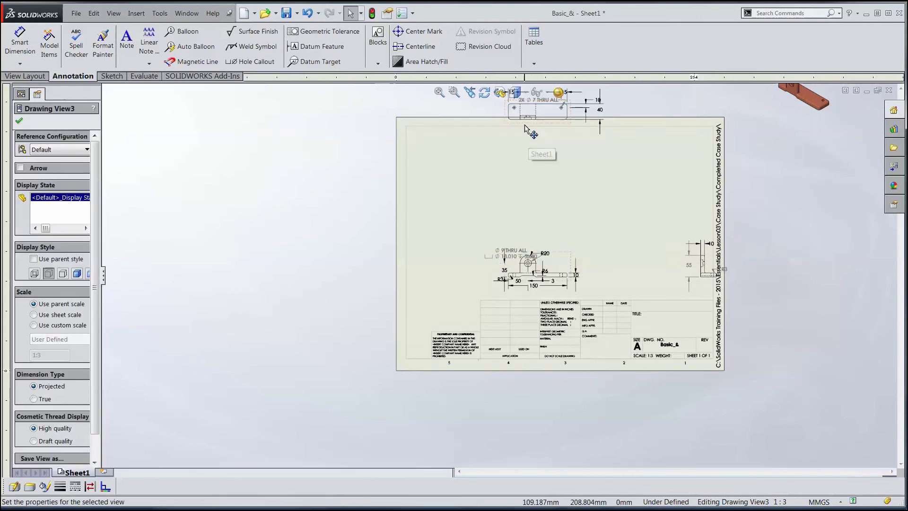
left_click_drag(514, 117, 452, 180)
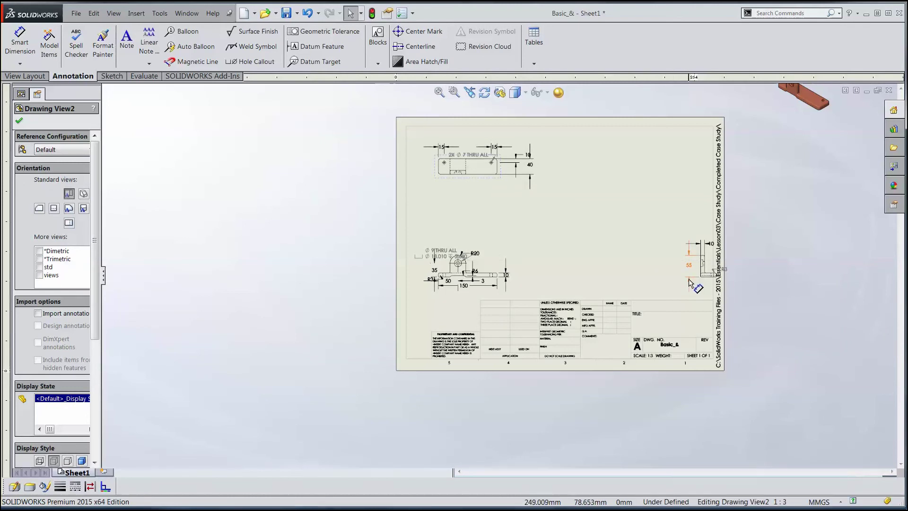
left_click_drag(711, 287, 556, 283)
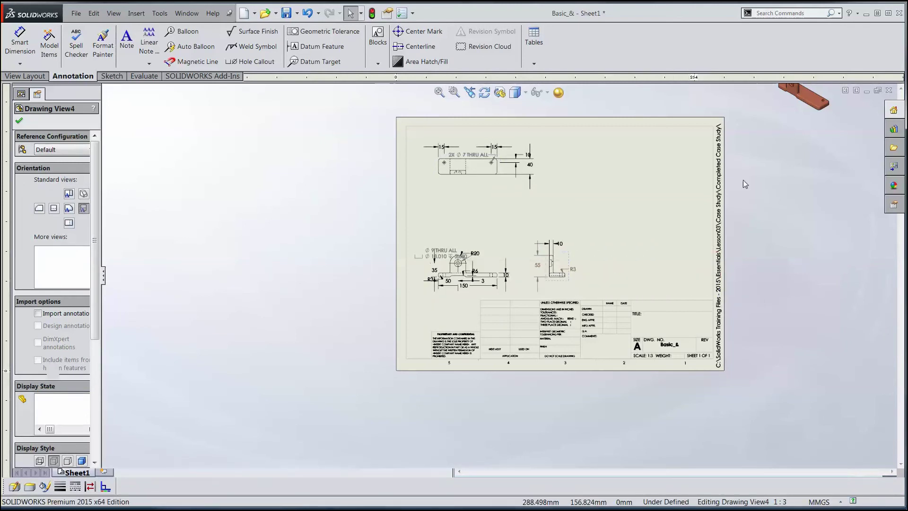
left_click_drag(776, 121, 595, 188)
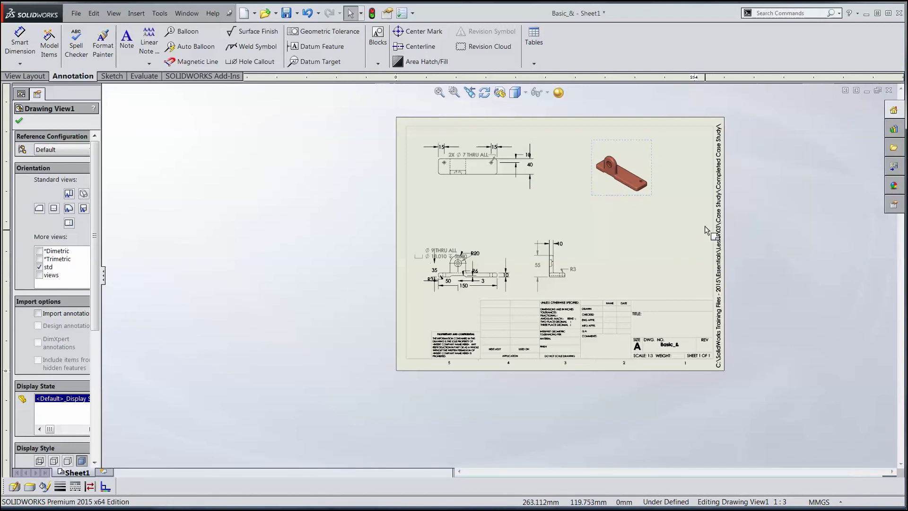